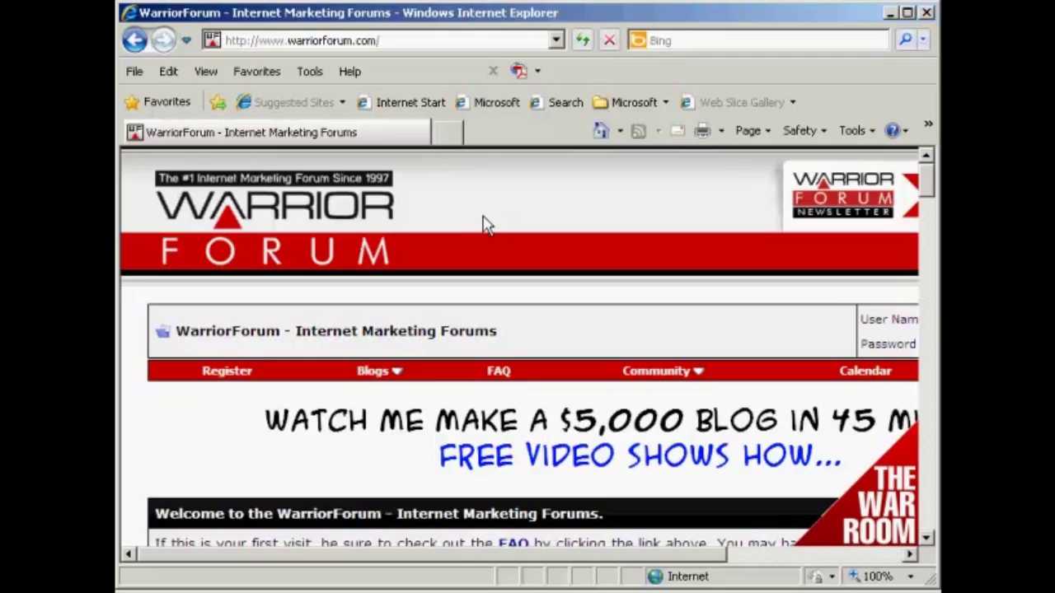
# - Open the Register page from the WarriorForum home page's red navigation bar
pyautogui.click(236, 380)
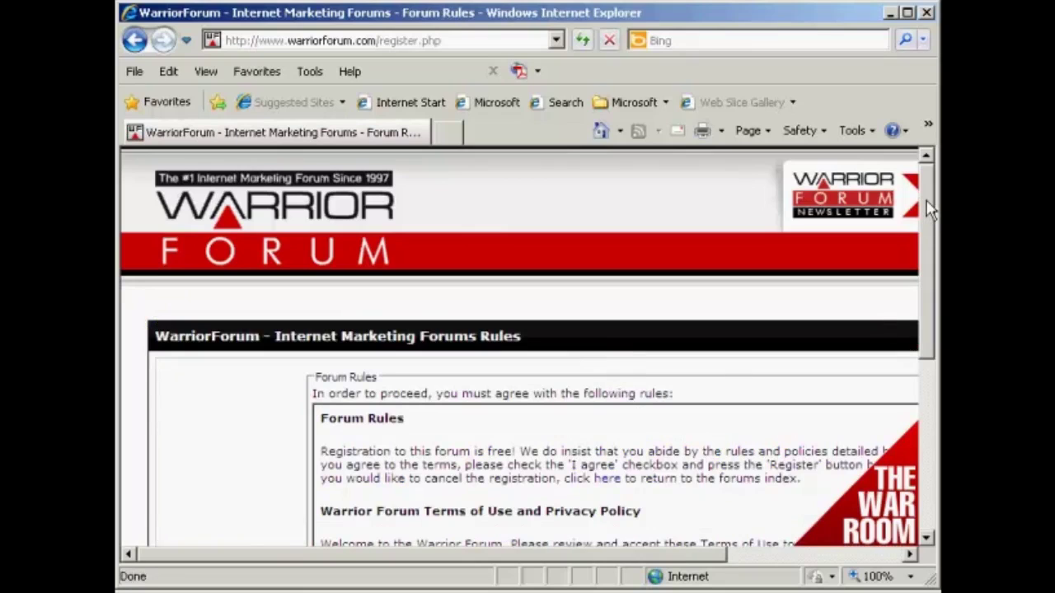
# - Read the Forum Rules, tick 'I have read, and agree', and continue to the sign-up form
pyautogui.moveTo(925, 212); pyautogui.dragTo(921, 283)
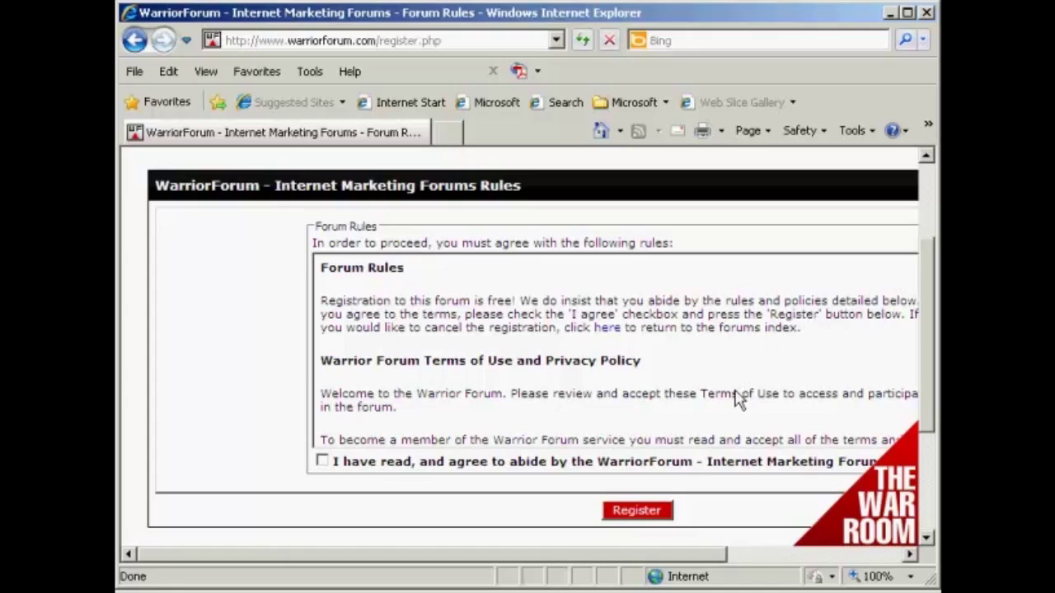
pyautogui.moveTo(685, 556); pyautogui.dragTo(800, 558)
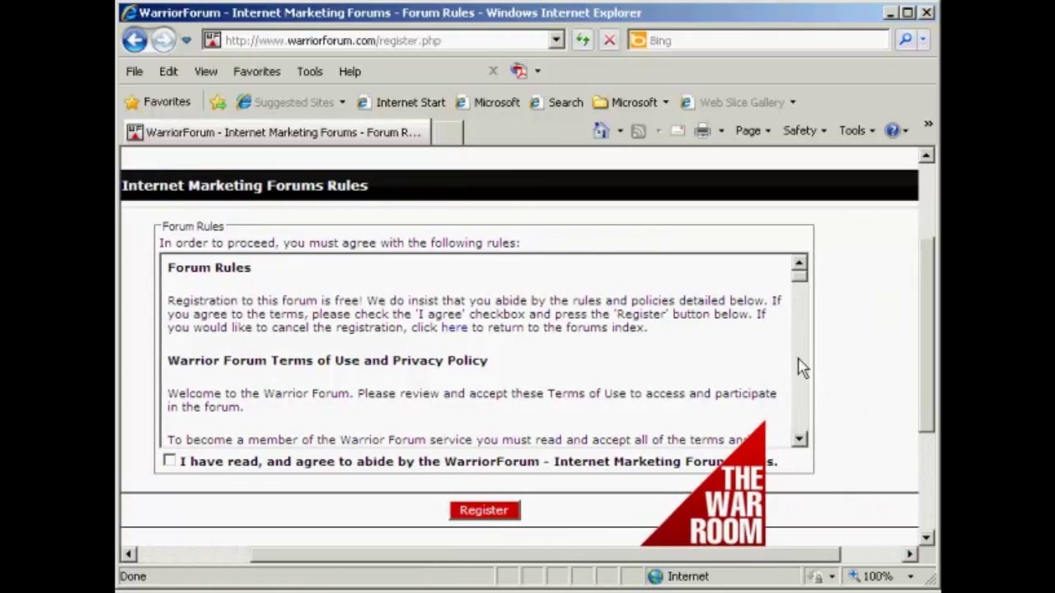
pyautogui.moveTo(796, 278); pyautogui.dragTo(799, 435)
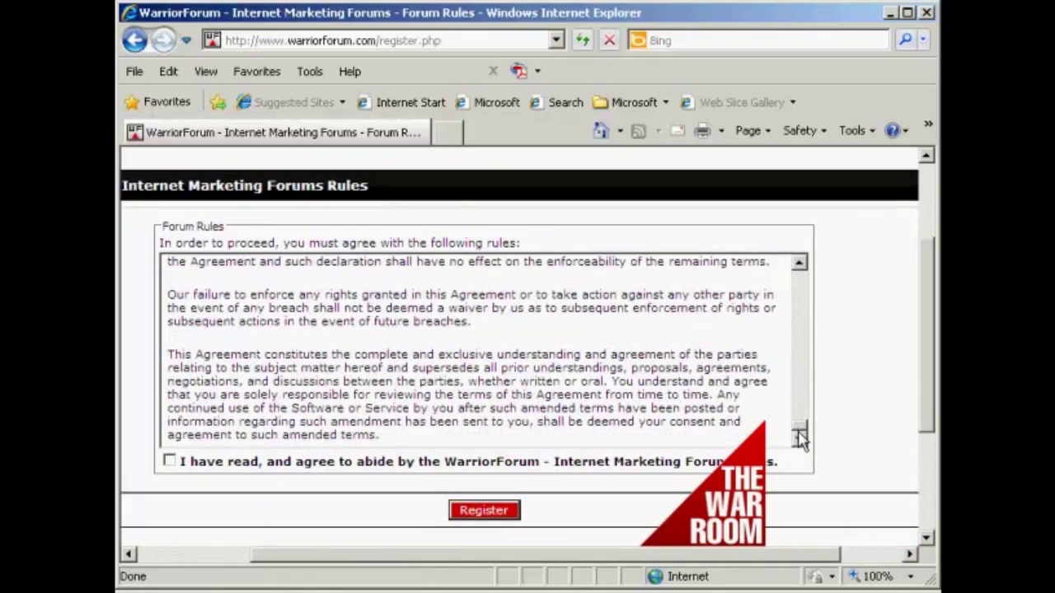
pyautogui.moveTo(793, 558); pyautogui.dragTo(647, 558)
pyautogui.click(322, 463)
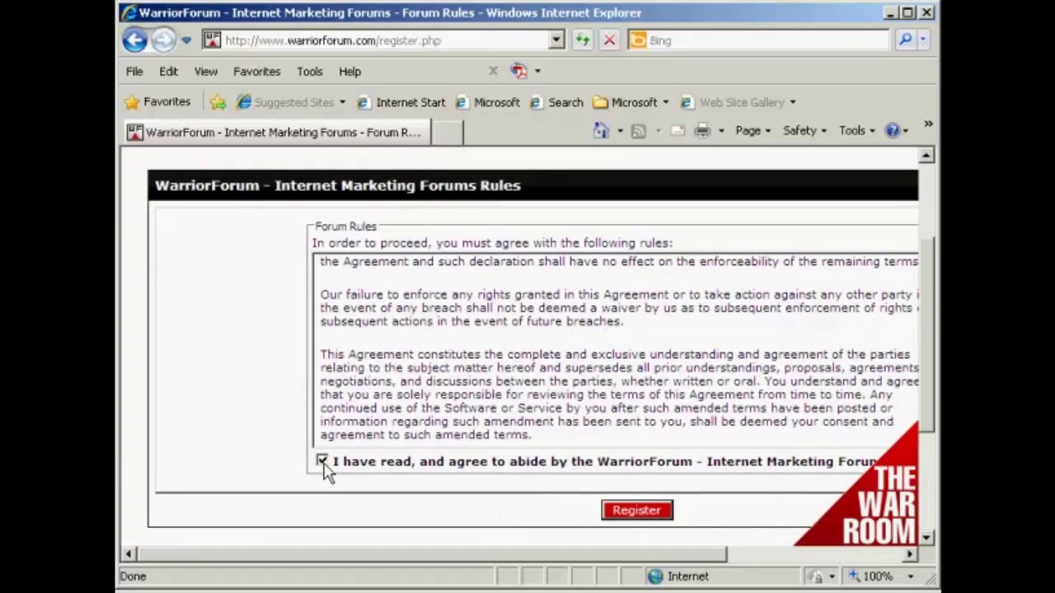
pyautogui.click(635, 515)
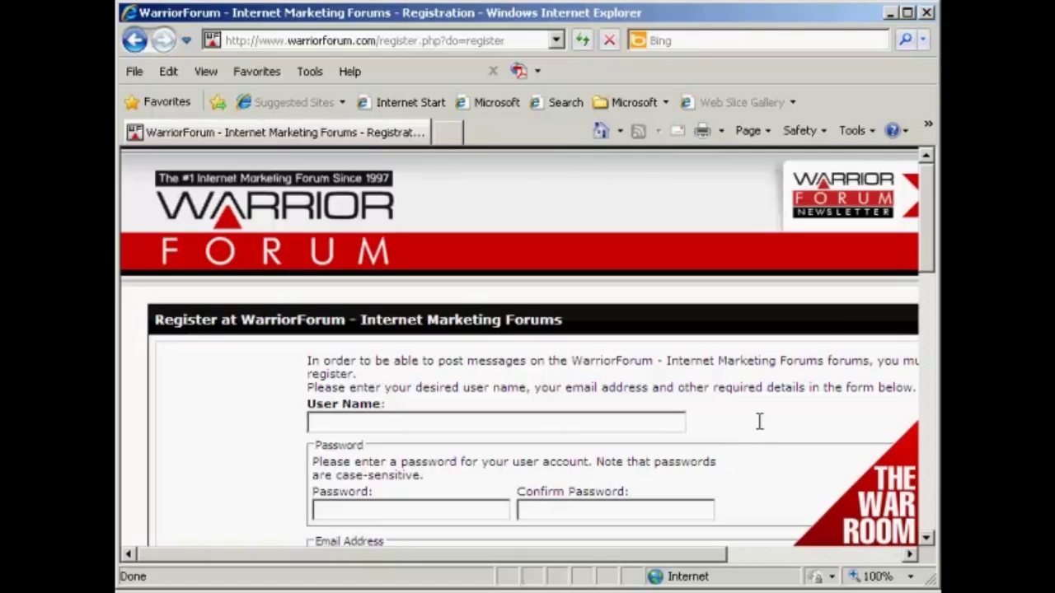
# - Enter the chosen user name, then paste the account password and confirm it
pyautogui.click(326, 421)
pyautogui.write('Newvideo4you')
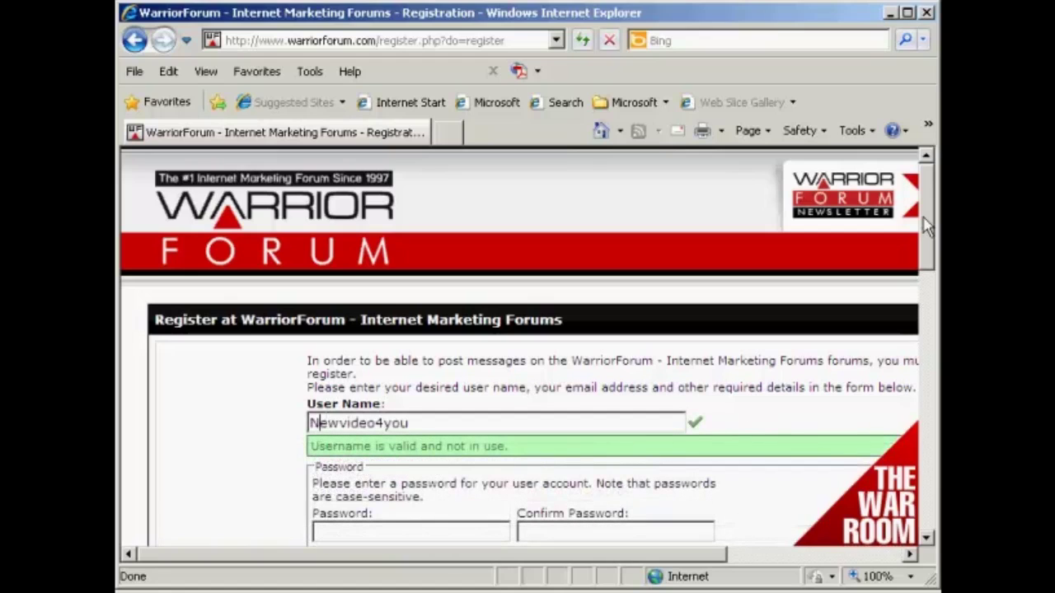
pyautogui.moveTo(926, 228); pyautogui.dragTo(934, 277)
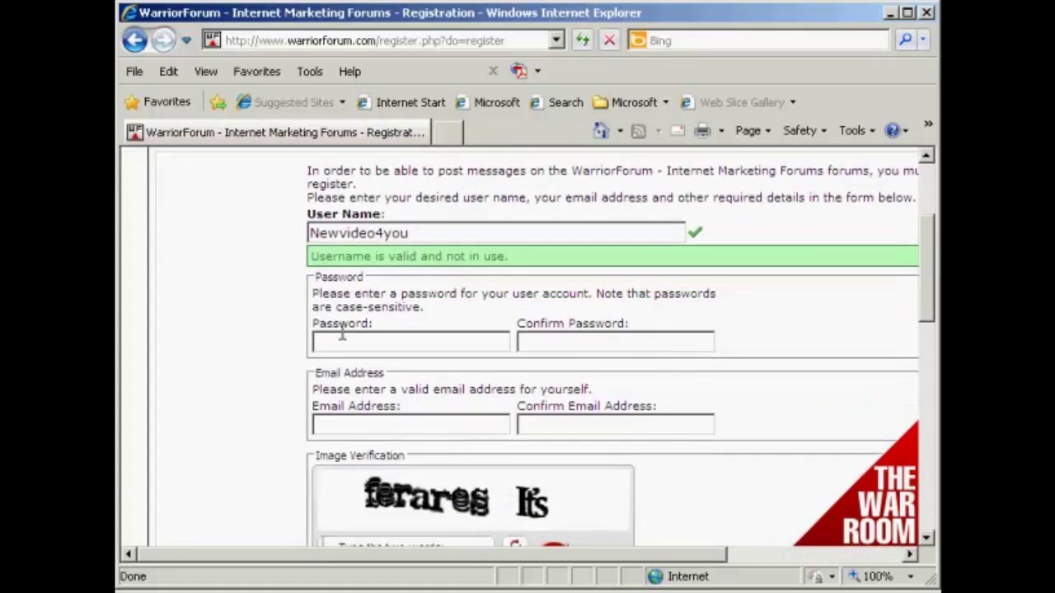
pyautogui.click(316, 341)
pyautogui.hotkey('ctrl', 'v')
pyautogui.press('Tab')
pyautogui.hotkey('ctrl', 'v')
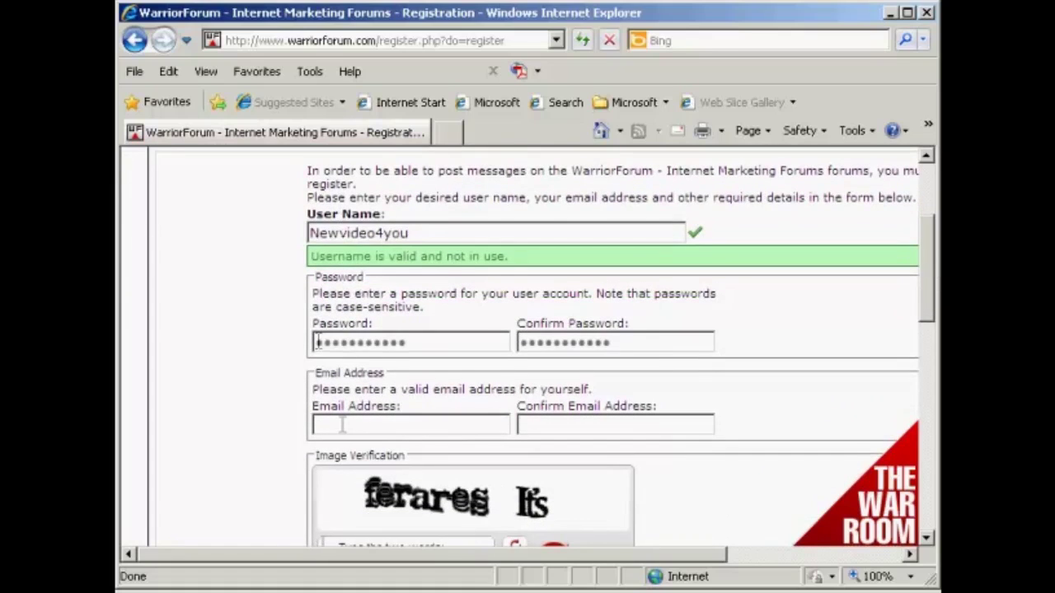
# - Fill in and confirm the email address, and answer 4 to the milk question
pyautogui.click(320, 424)
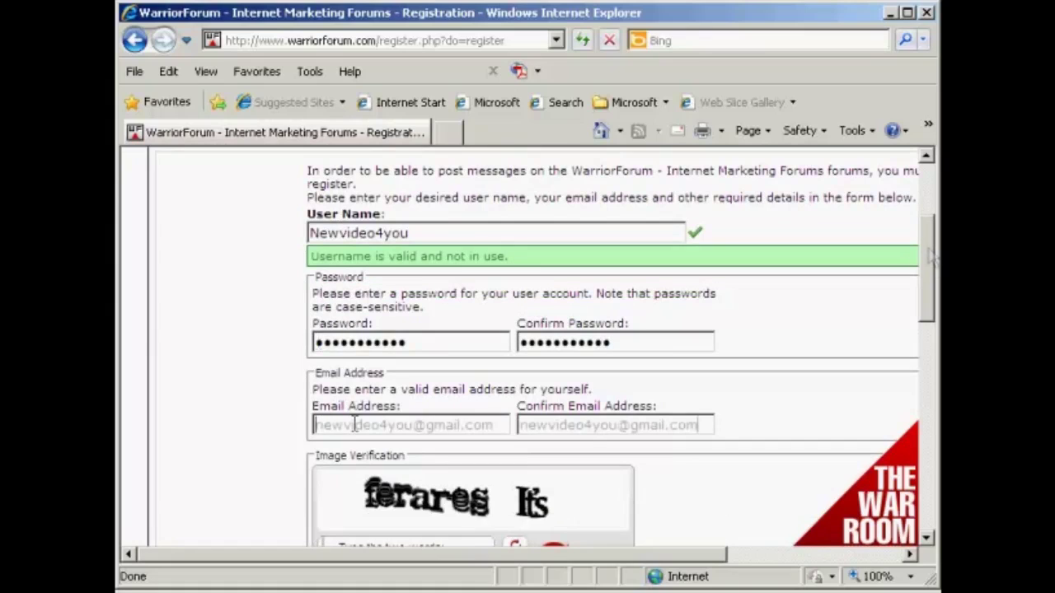
pyautogui.moveTo(931, 257); pyautogui.dragTo(931, 321)
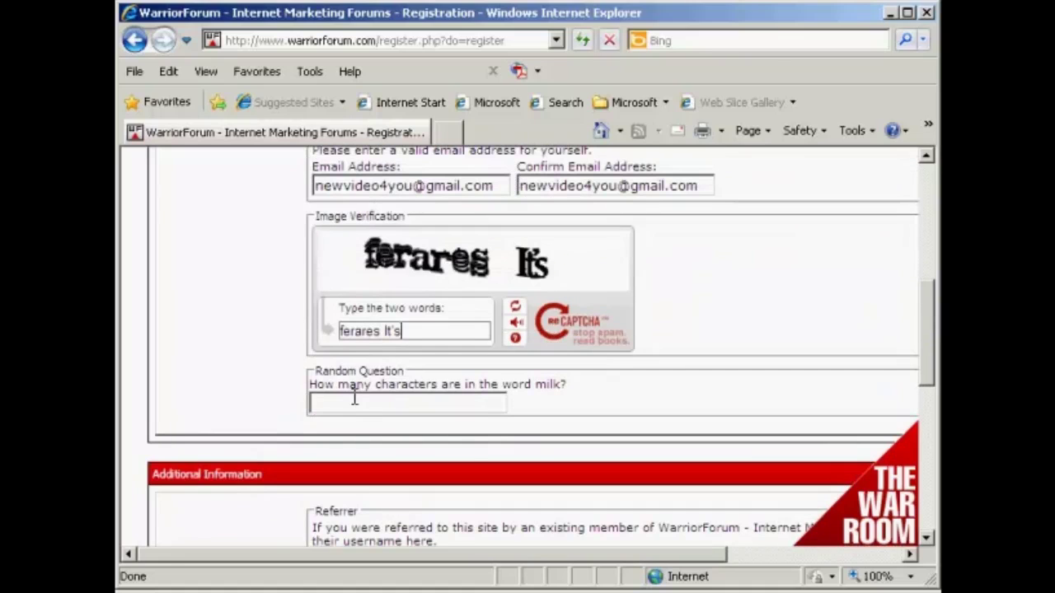
pyautogui.click(354, 399)
pyautogui.write('4')
pyautogui.scroll(-3, 929, 385)
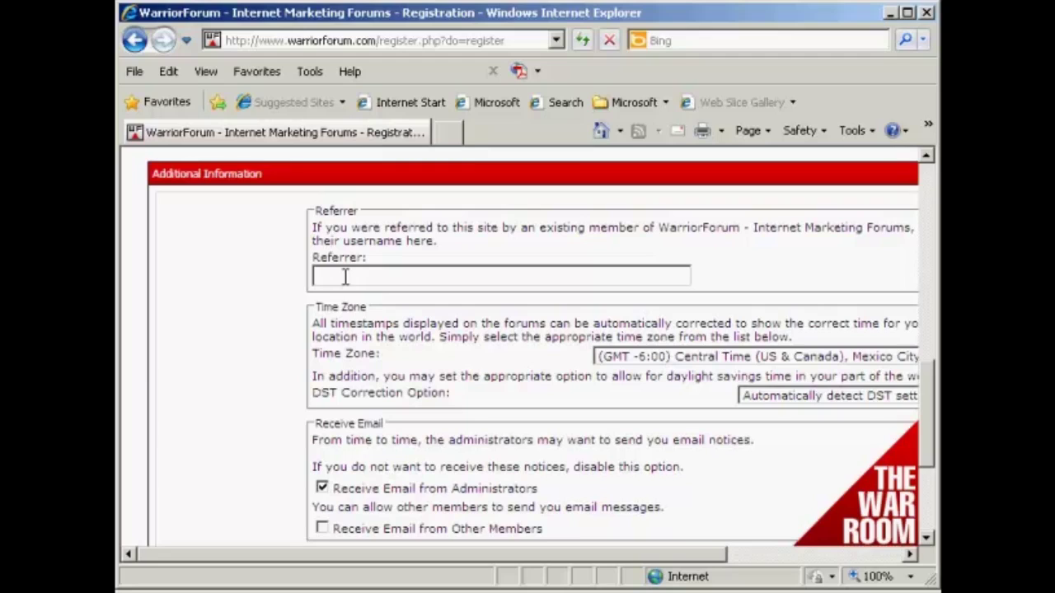
# - Choose (GMT) Western Europe Time, tick Receive Email from Other Members, and Complete Registration
pyautogui.moveTo(573, 558); pyautogui.dragTo(701, 565)
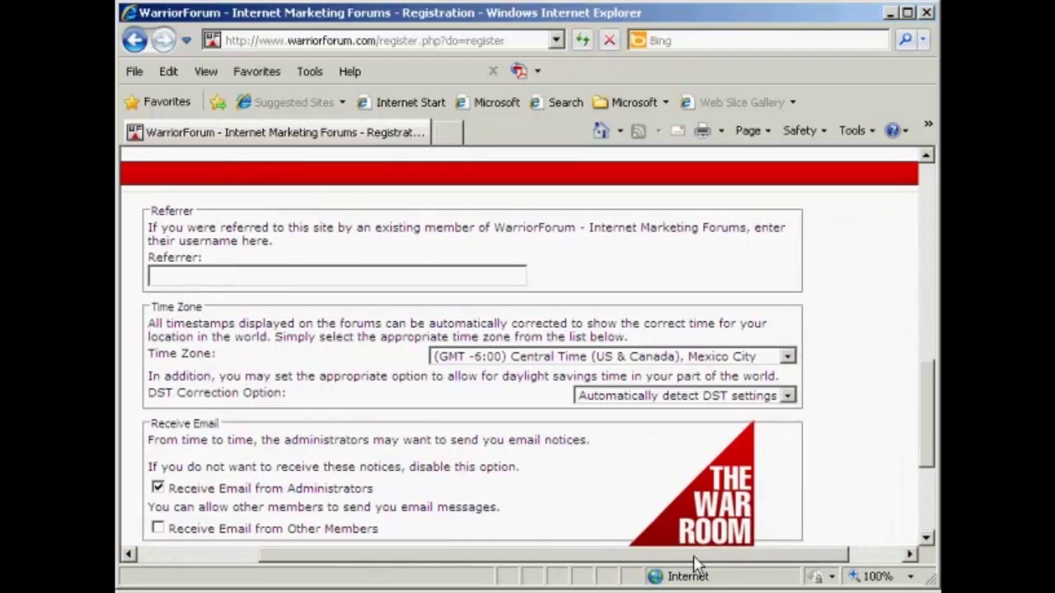
pyautogui.click(788, 357)
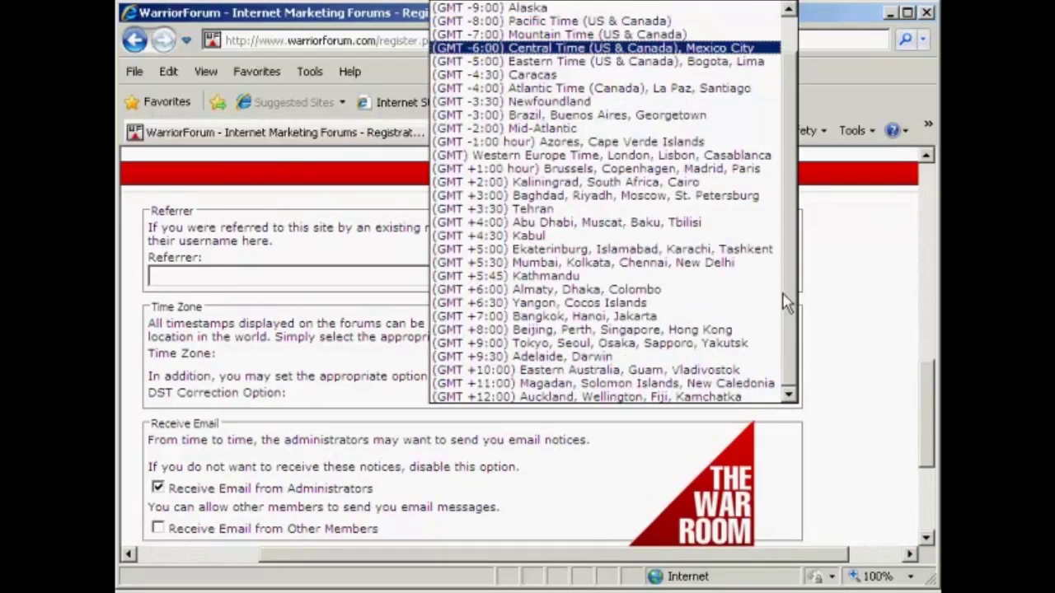
pyautogui.click(742, 156)
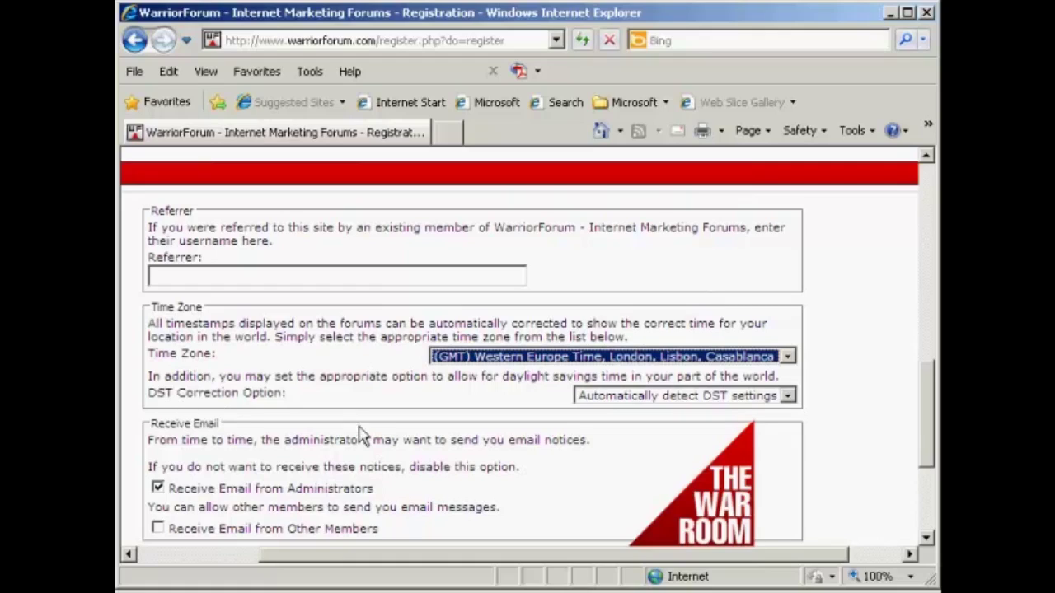
pyautogui.moveTo(930, 399); pyautogui.dragTo(929, 422)
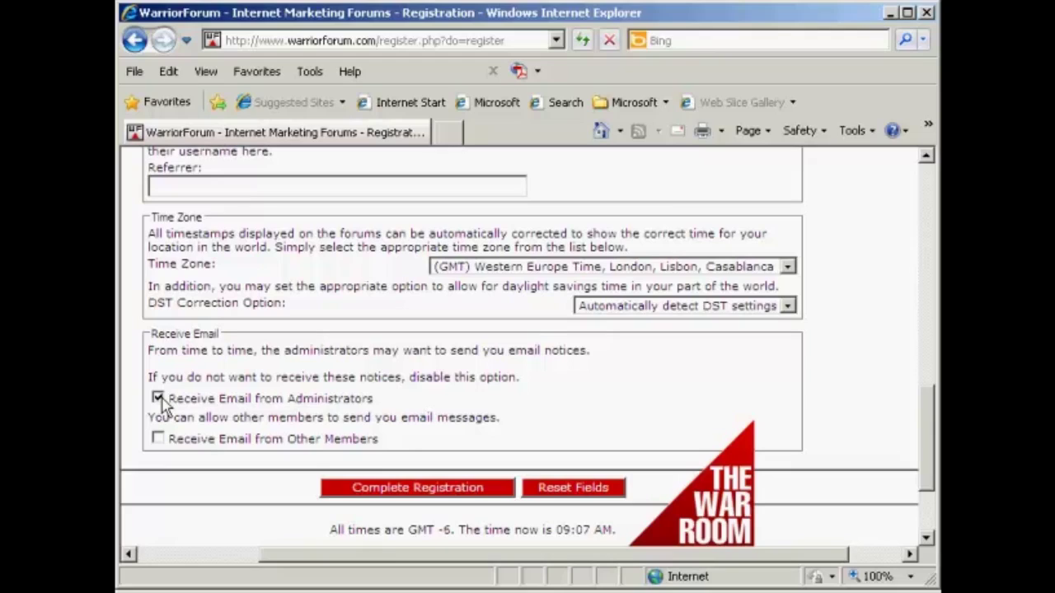
pyautogui.click(158, 440)
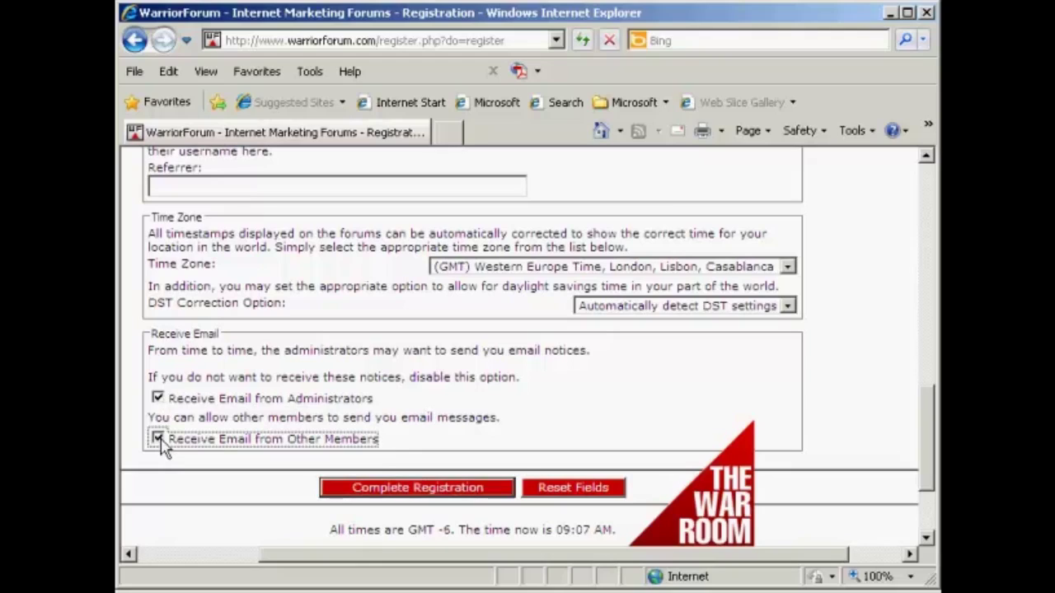
pyautogui.click(421, 489)
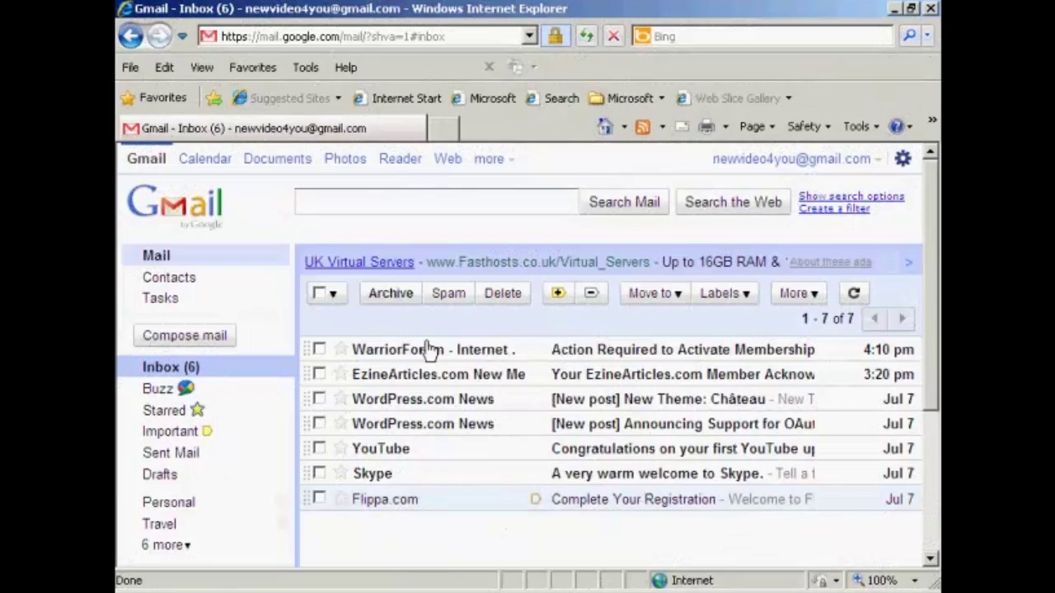
# - Open Gmail's 'Action Required to Activate Membership' email and follow its registration link
pyautogui.click(479, 361)
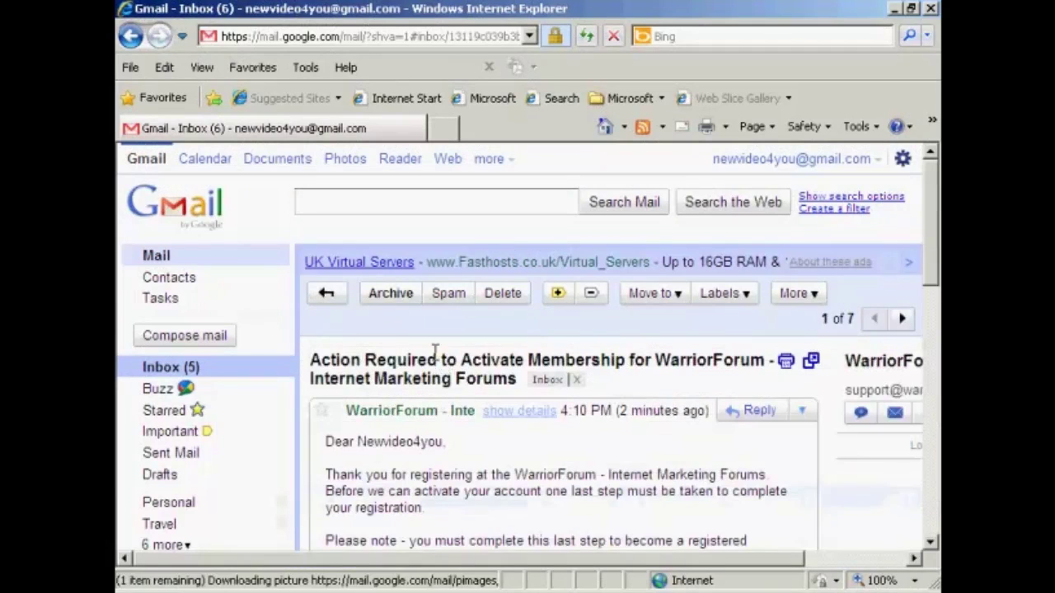
pyautogui.moveTo(937, 213); pyautogui.dragTo(937, 272)
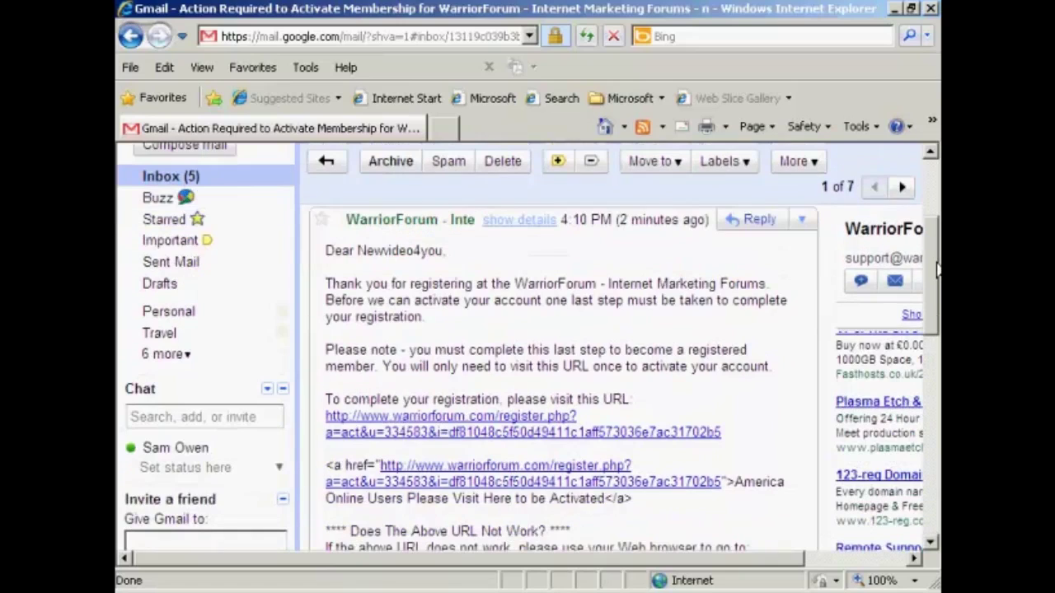
pyautogui.click(519, 446)
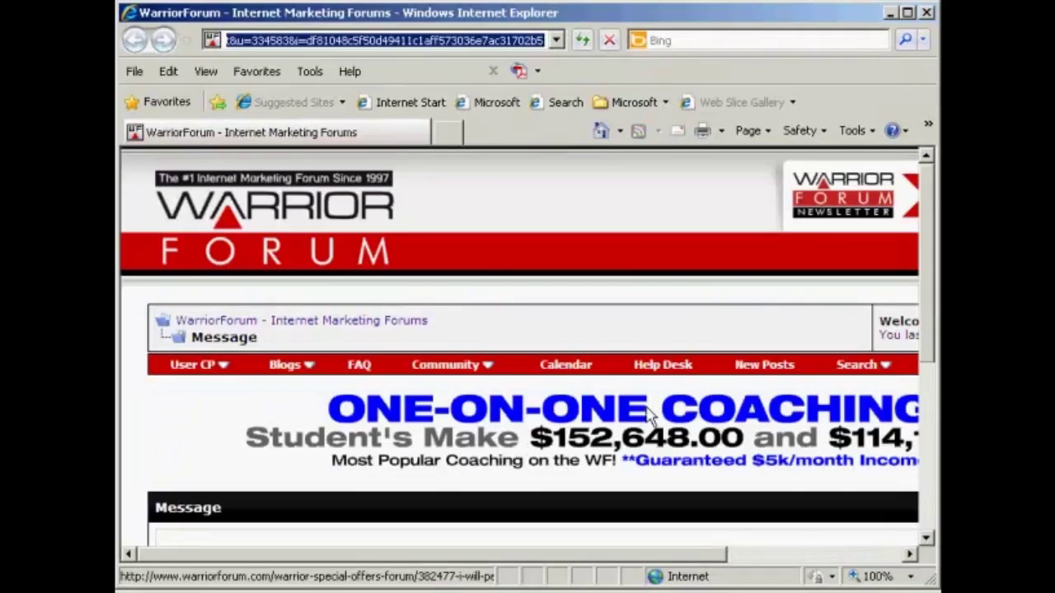
# - Go from the registration-complete message to the Profile's Edit Your Details page
pyautogui.moveTo(930, 184); pyautogui.dragTo(931, 317)
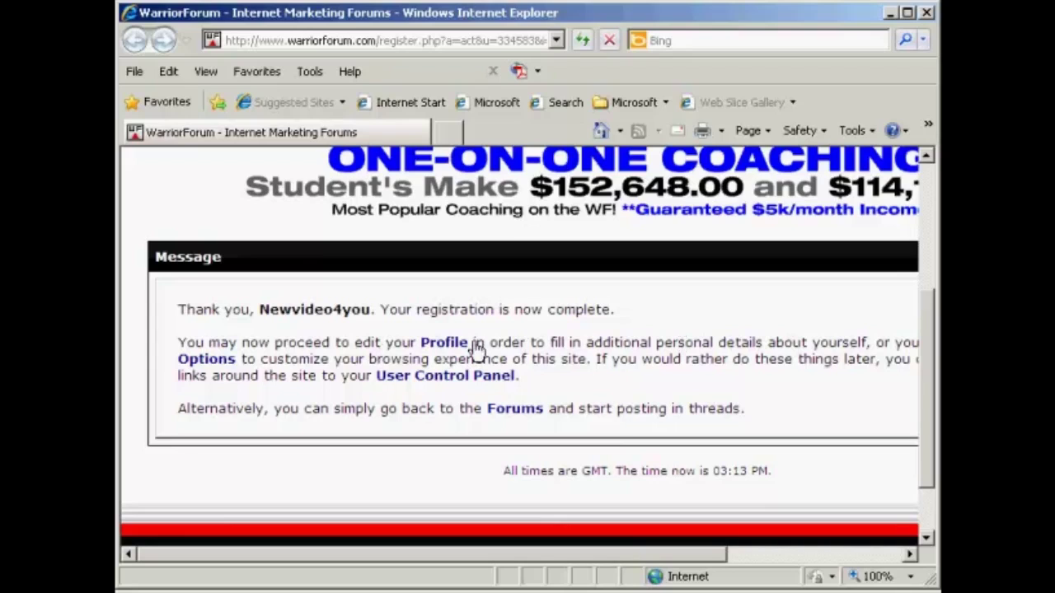
pyautogui.click(446, 346)
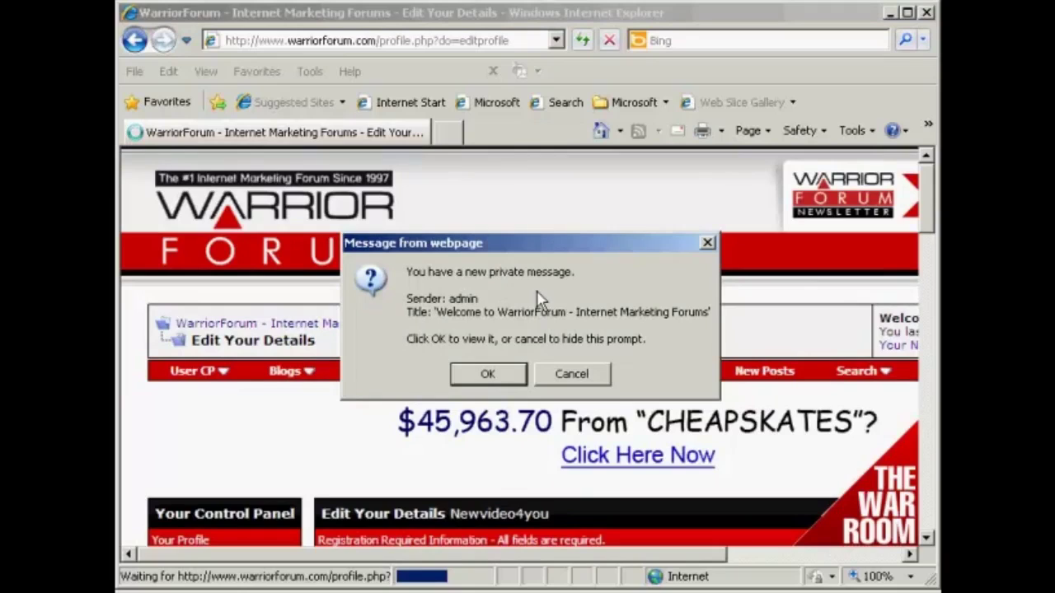
# - Cancel the new private message prompt and open Edit Signature in the control panel
pyautogui.click(565, 376)
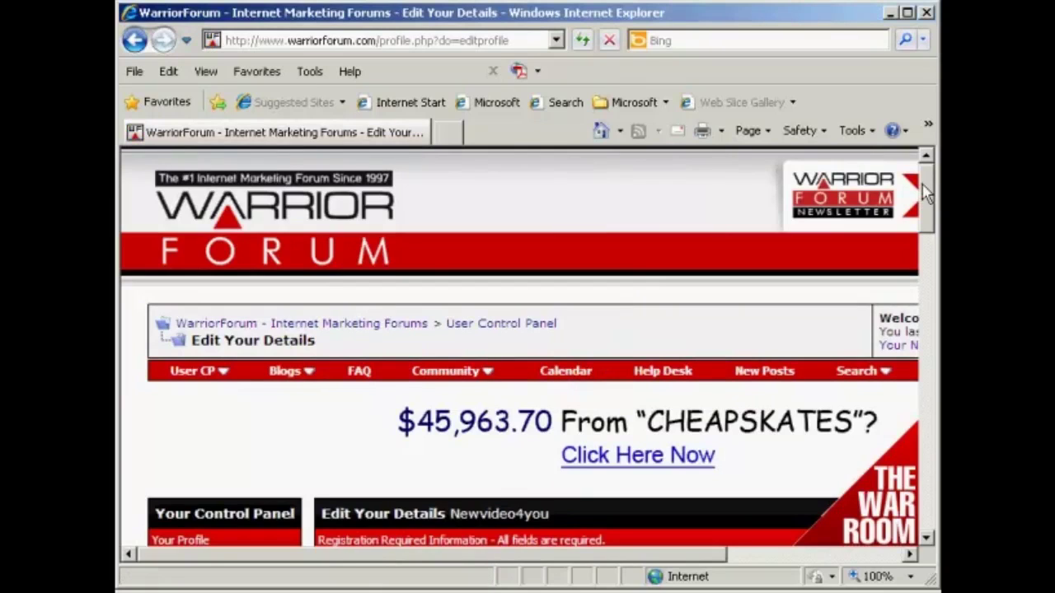
pyautogui.moveTo(926, 191); pyautogui.dragTo(926, 264)
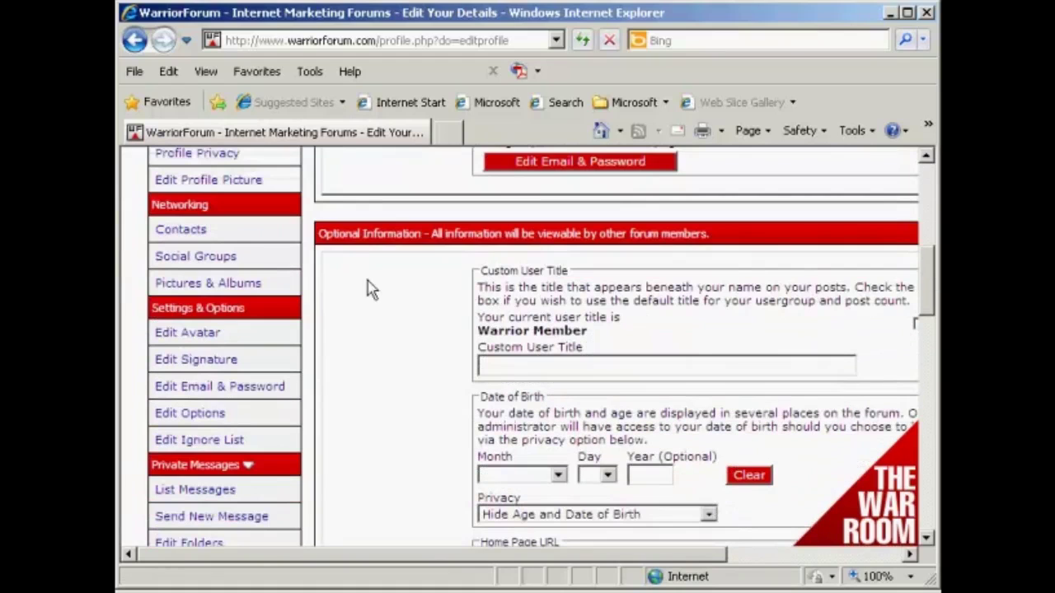
pyautogui.click(200, 360)
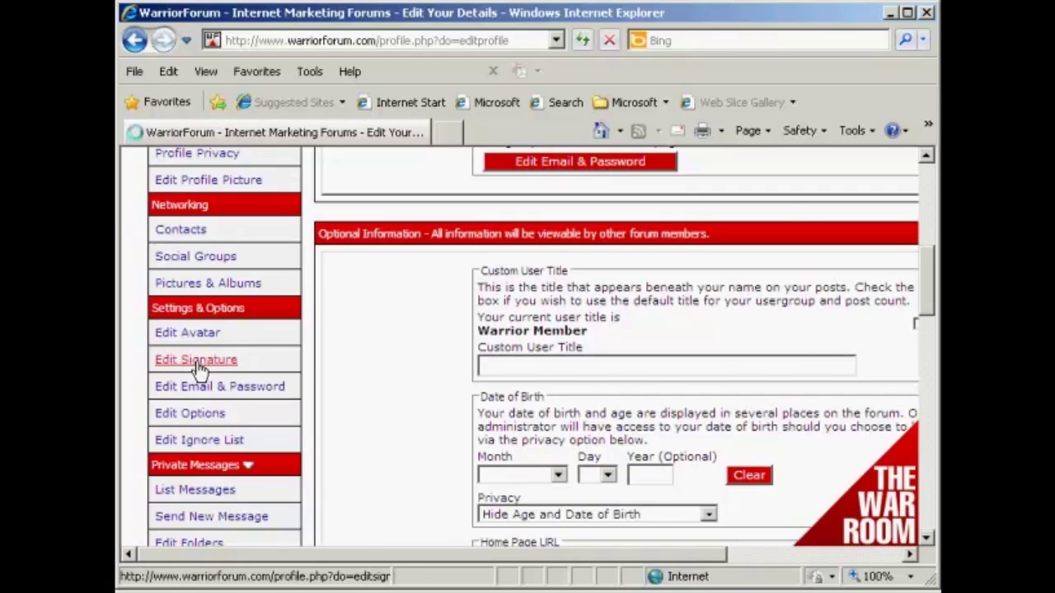
pyautogui.moveTo(927, 197)
pyautogui.mouseDown()
pyautogui.moveTo(927, 246)
pyautogui.moveTo(913, 273)
pyautogui.mouseUp()
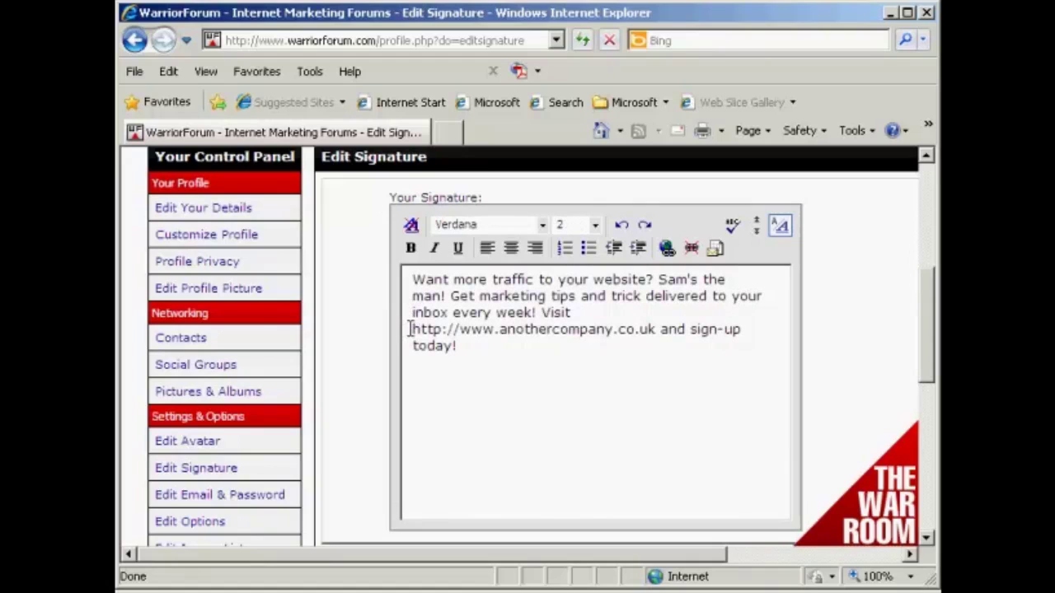
pyautogui.moveTo(413, 330); pyautogui.dragTo(661, 329)
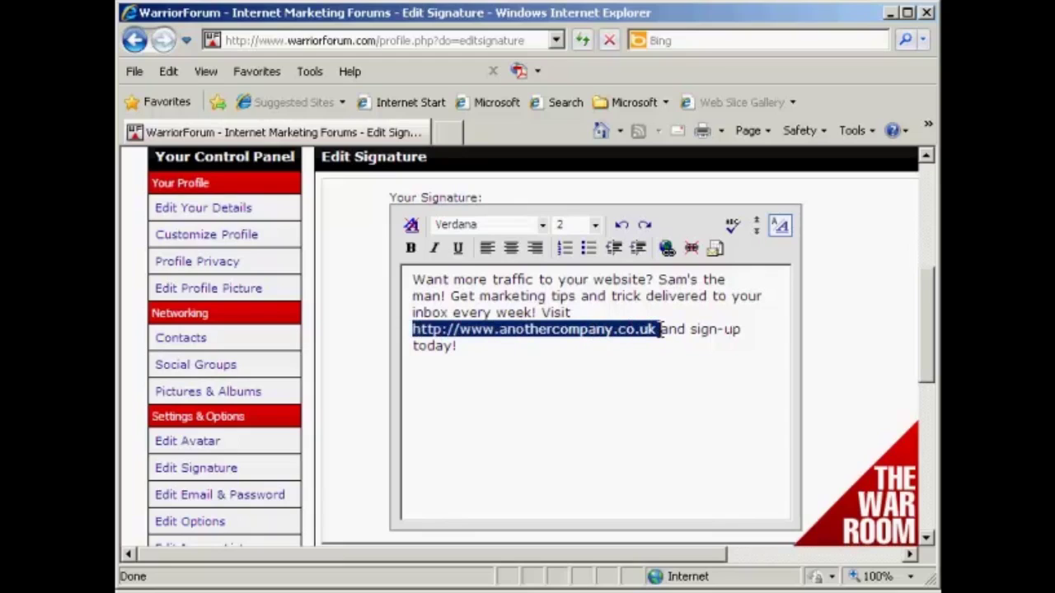
pyautogui.click(667, 248)
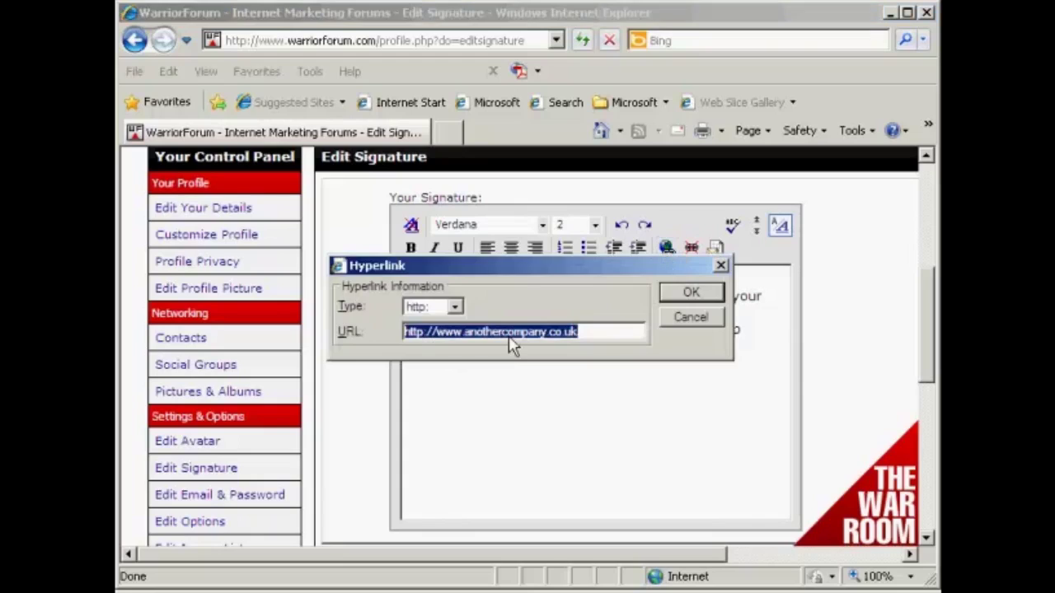
pyautogui.click(684, 297)
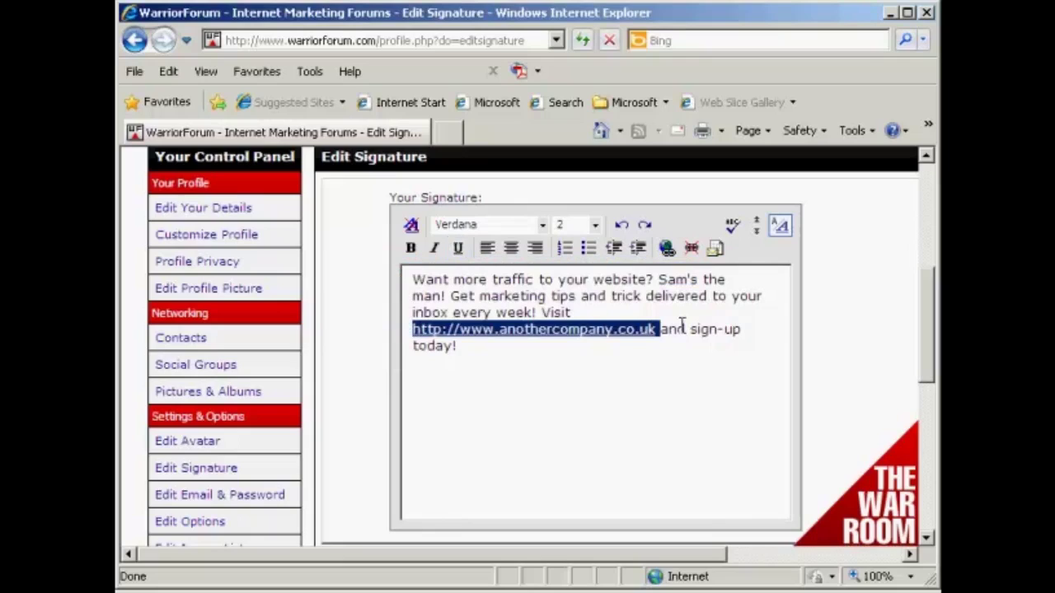
pyautogui.click(683, 327)
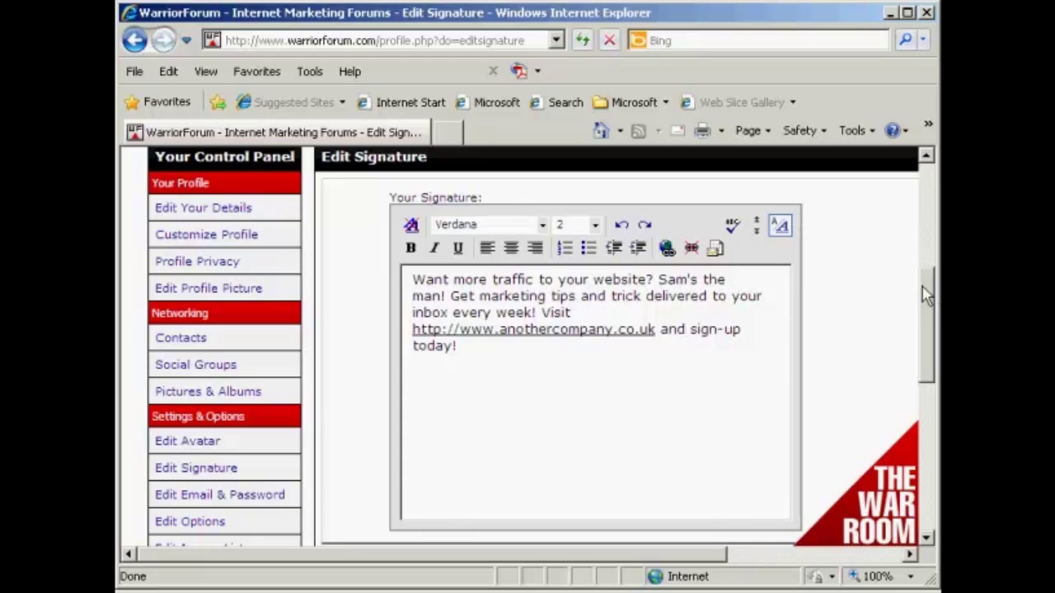
pyautogui.moveTo(927, 292); pyautogui.dragTo(928, 326)
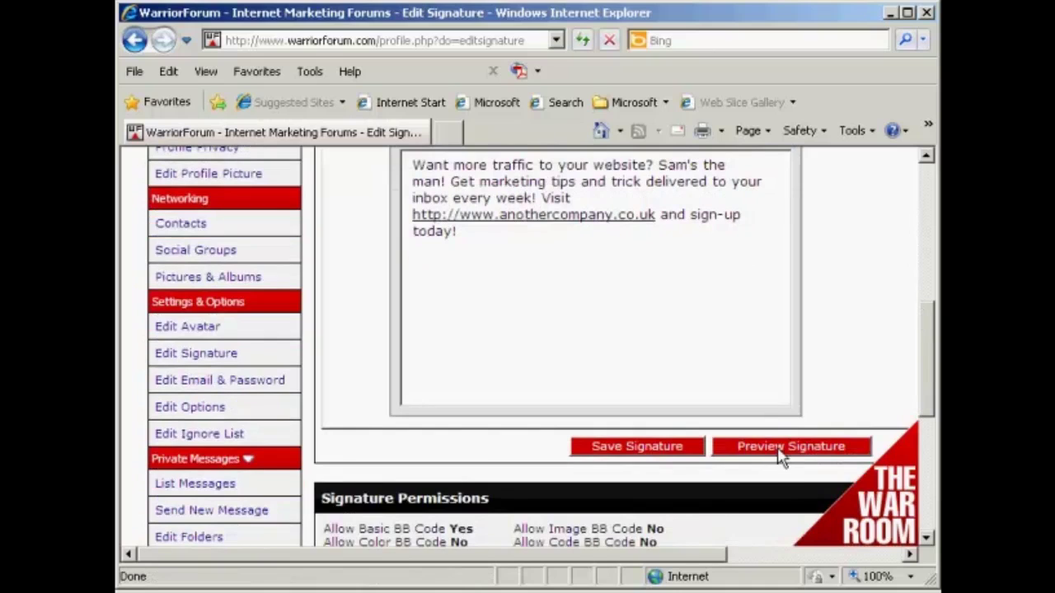
# - Preview the signature and check the anothercompany.co.uk link in the Preview box
pyautogui.click(780, 452)
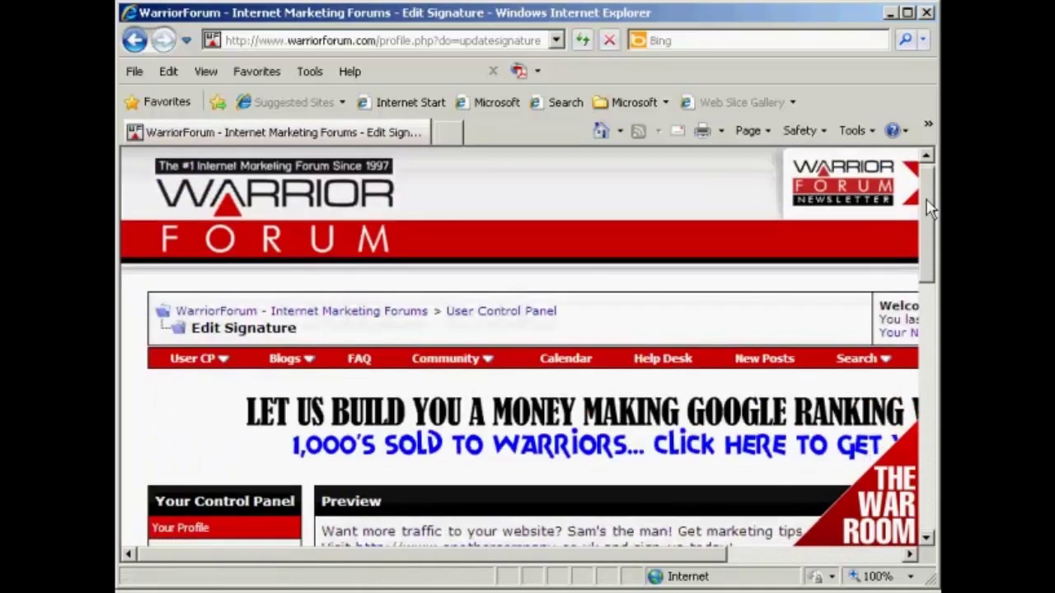
pyautogui.moveTo(927, 208); pyautogui.dragTo(929, 255)
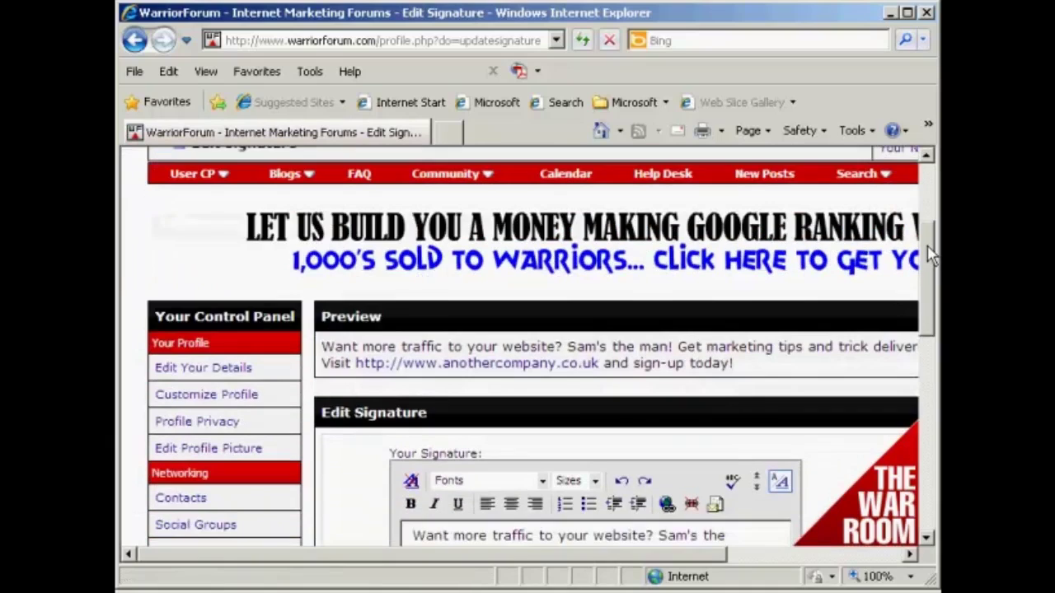
pyautogui.click(518, 363)
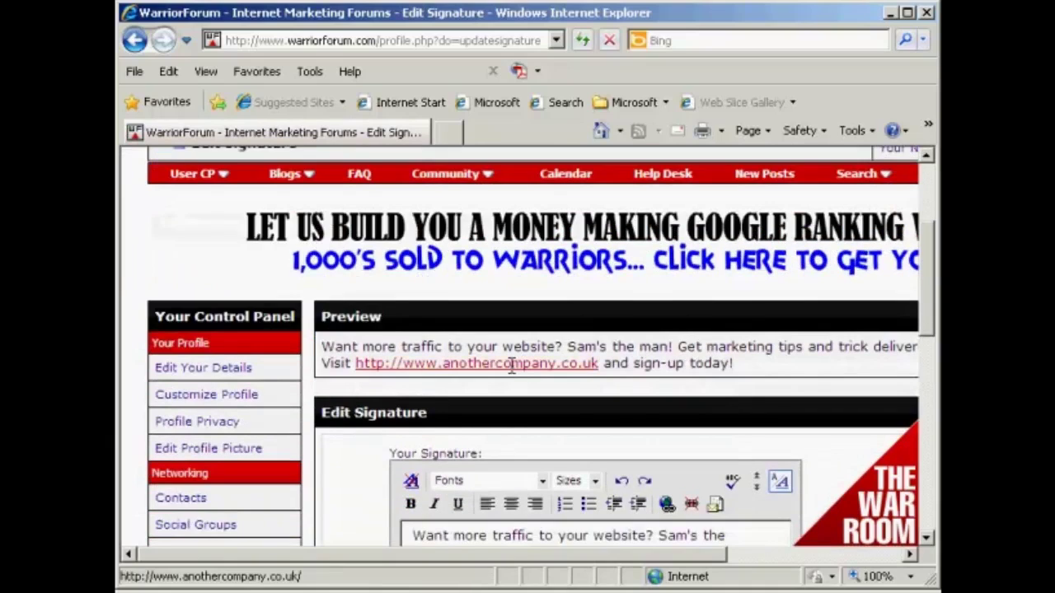